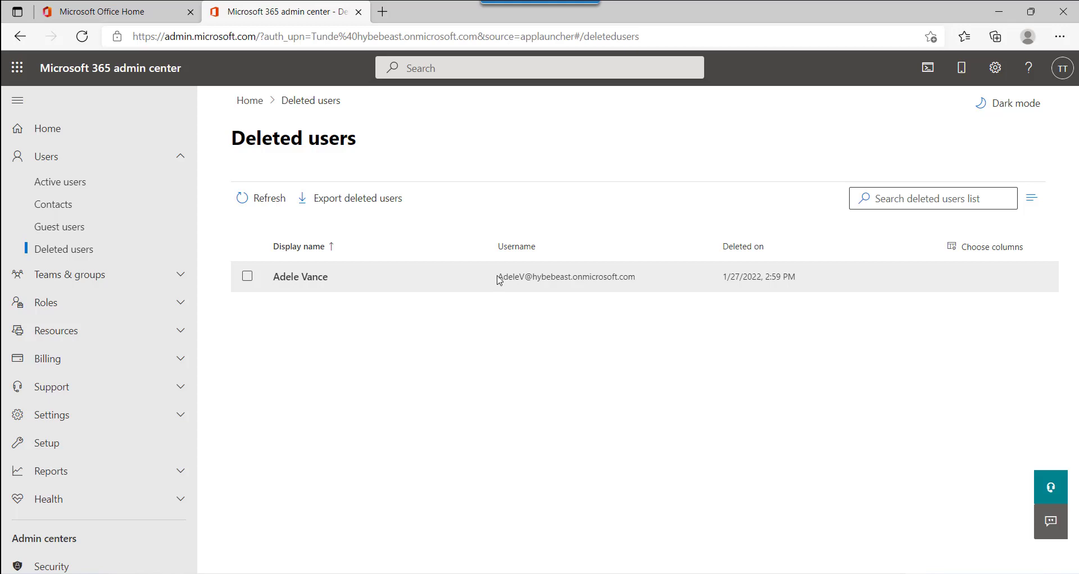
Open the deleted user's details and select their complete username address.
drag(499, 279, 641, 284)
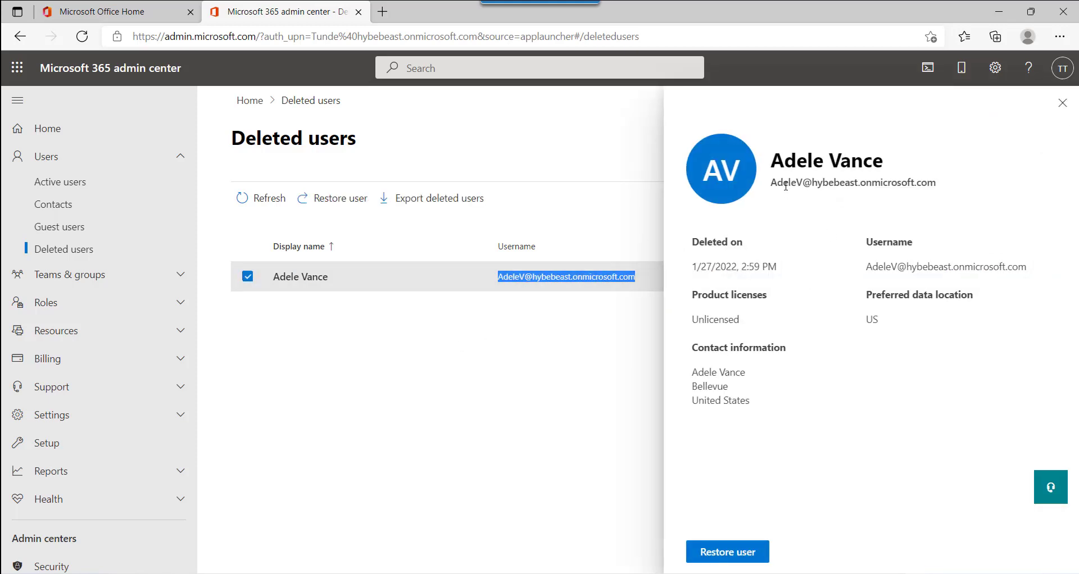
drag(781, 183, 823, 187)
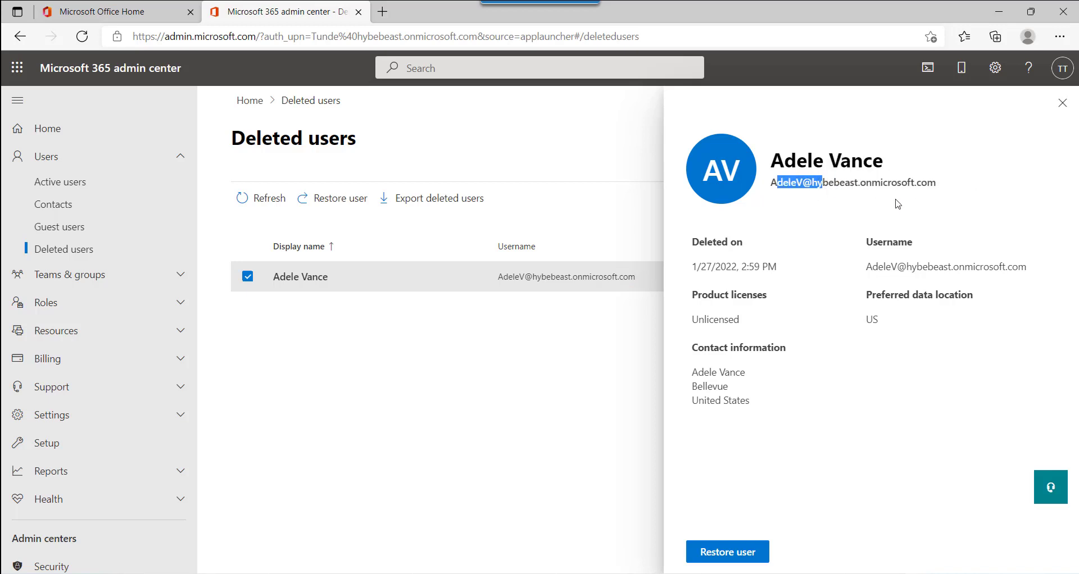
drag(948, 193, 777, 186)
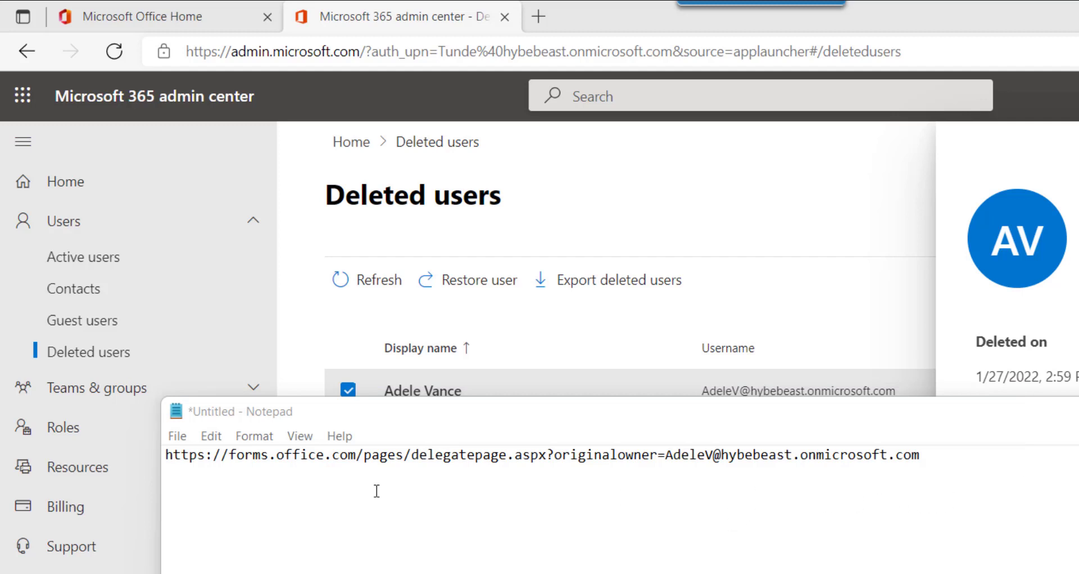
In Notepad, review the parts of the forms.office.com/pages/delegatepage.aspx link with the originalowner parameter and copy the whole link.
drag(214, 457, 257, 455)
click(302, 512)
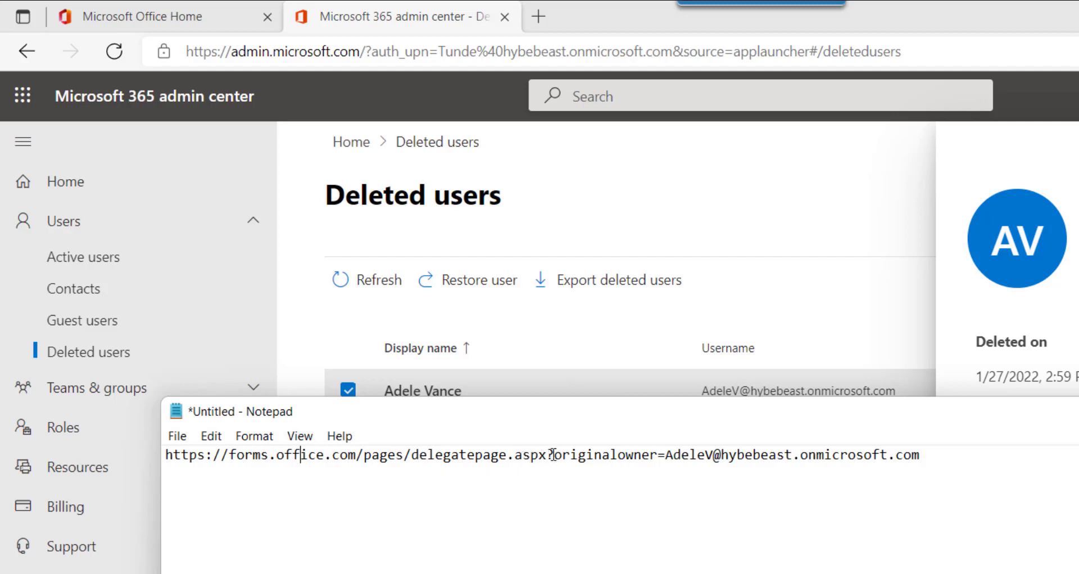
drag(562, 454, 931, 458)
click(665, 454)
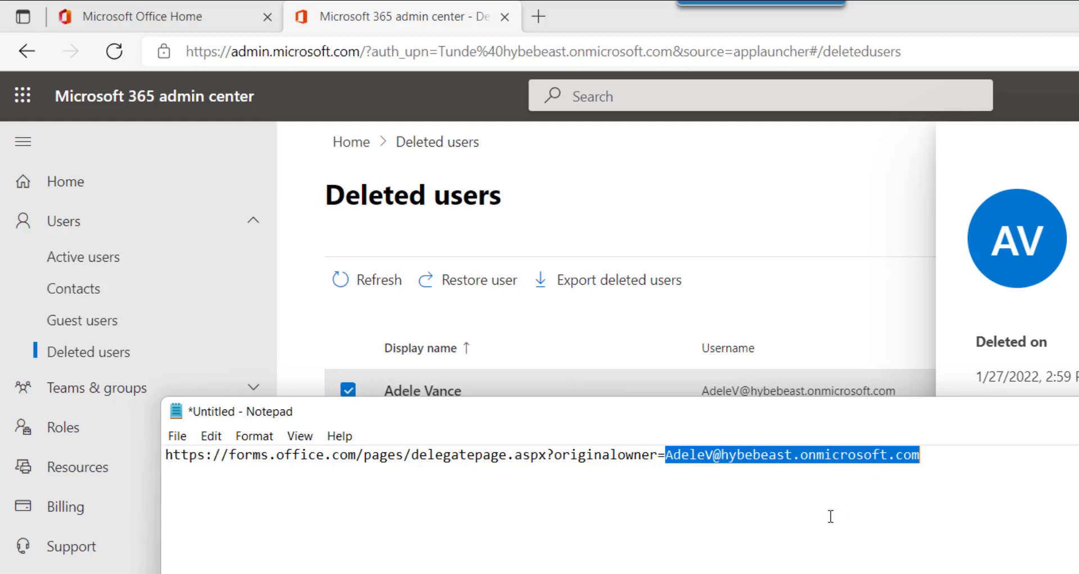
drag(958, 482, 150, 461)
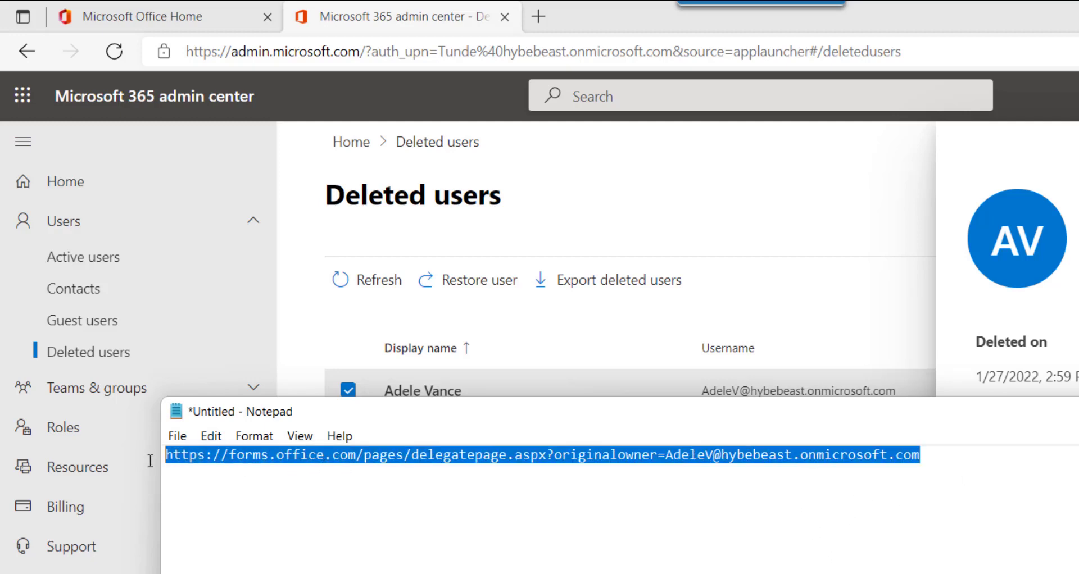
right_click(339, 455)
click(141, 480)
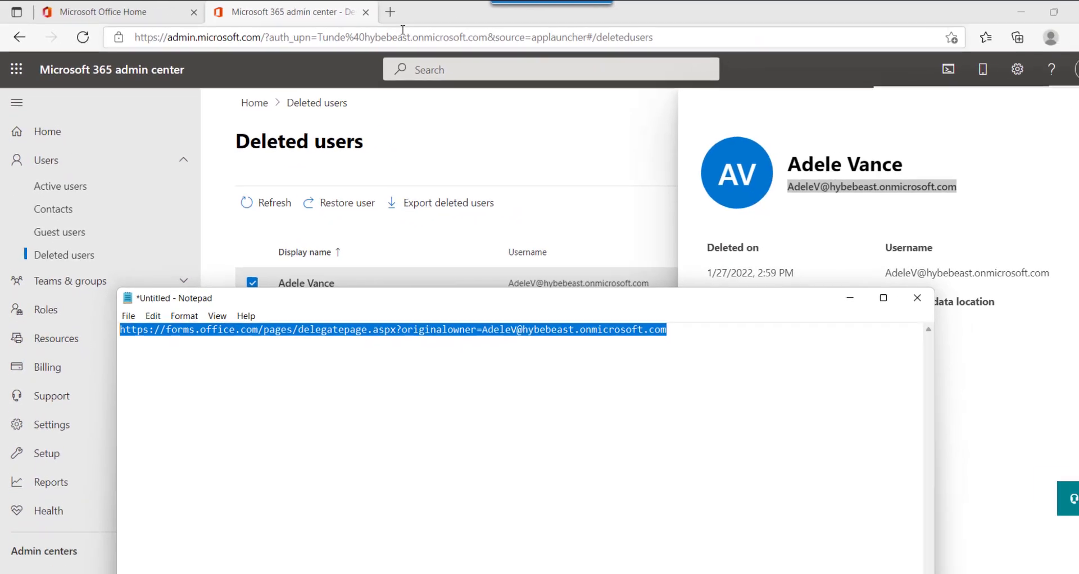
Open the copied Forms delegate page link in a new browser tab.
click(539, 16)
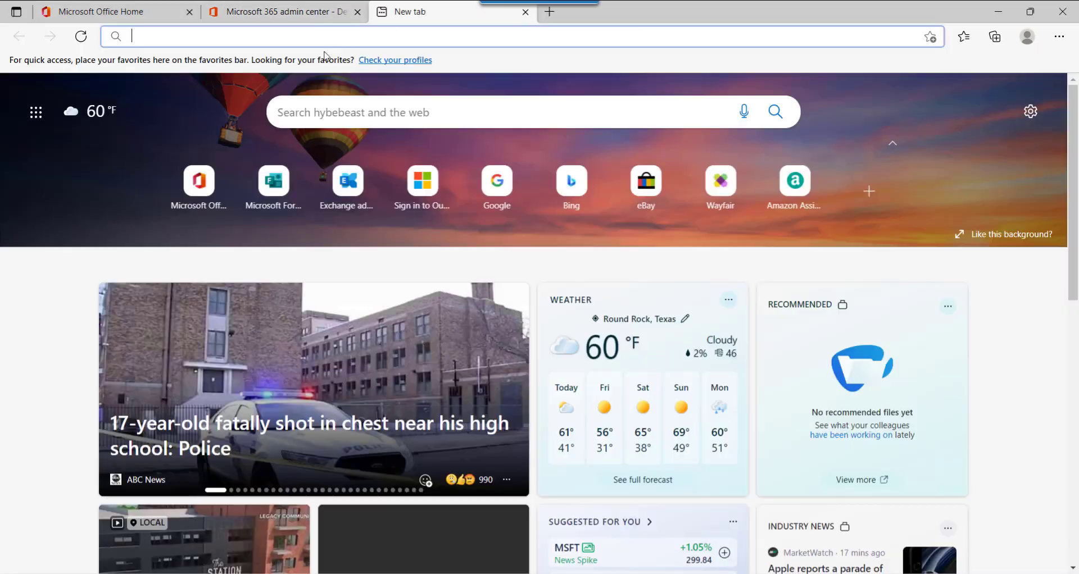
right_click(333, 36)
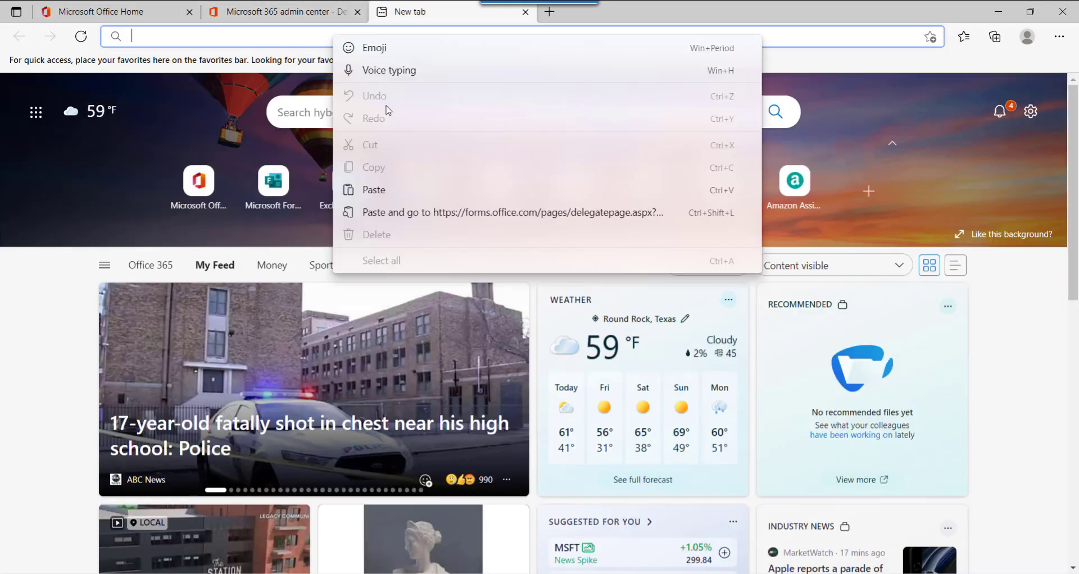
click(442, 213)
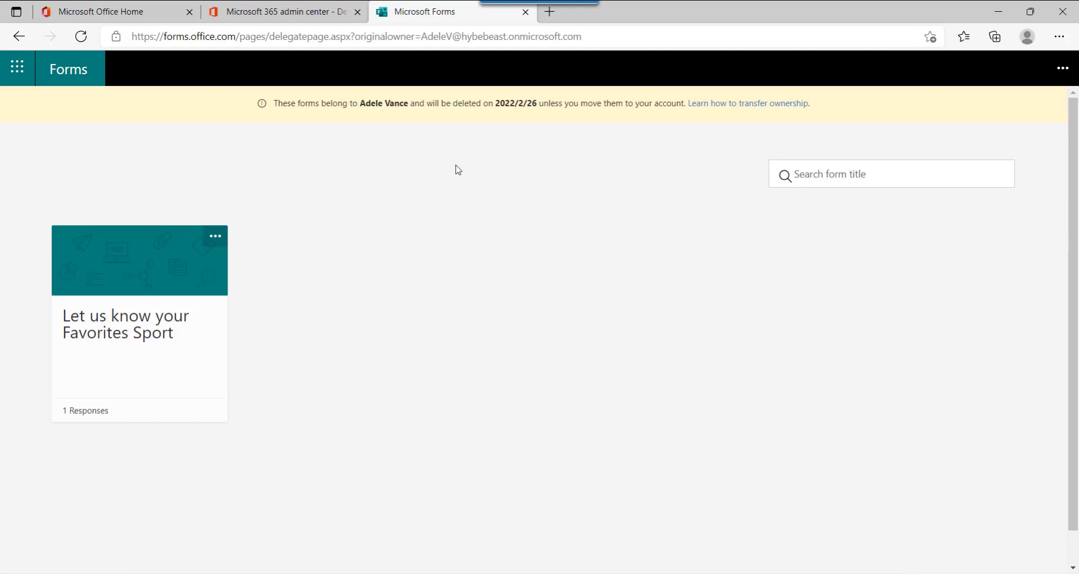
Read the notice about form ownership and deletion, and open the responses of the "Let us know your Favorites Sport" form.
drag(286, 105, 326, 105)
click(376, 107)
drag(522, 104, 539, 105)
click(565, 107)
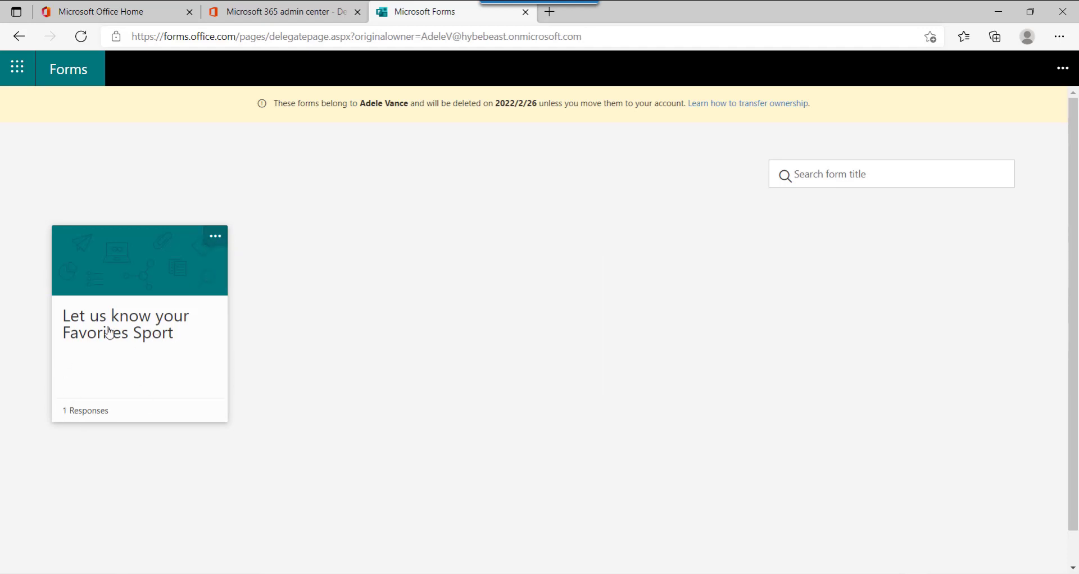
click(138, 335)
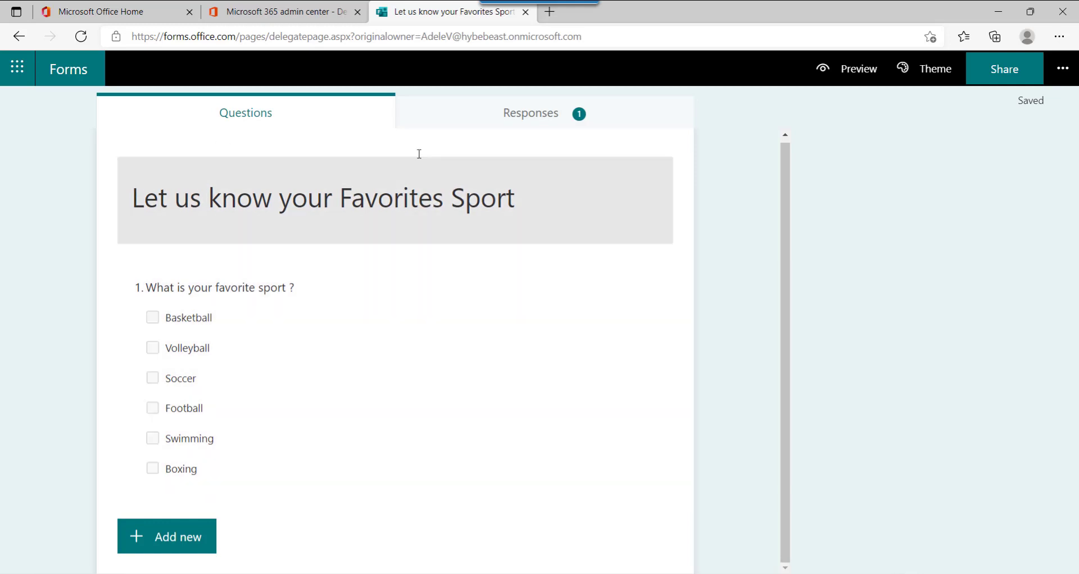
click(529, 115)
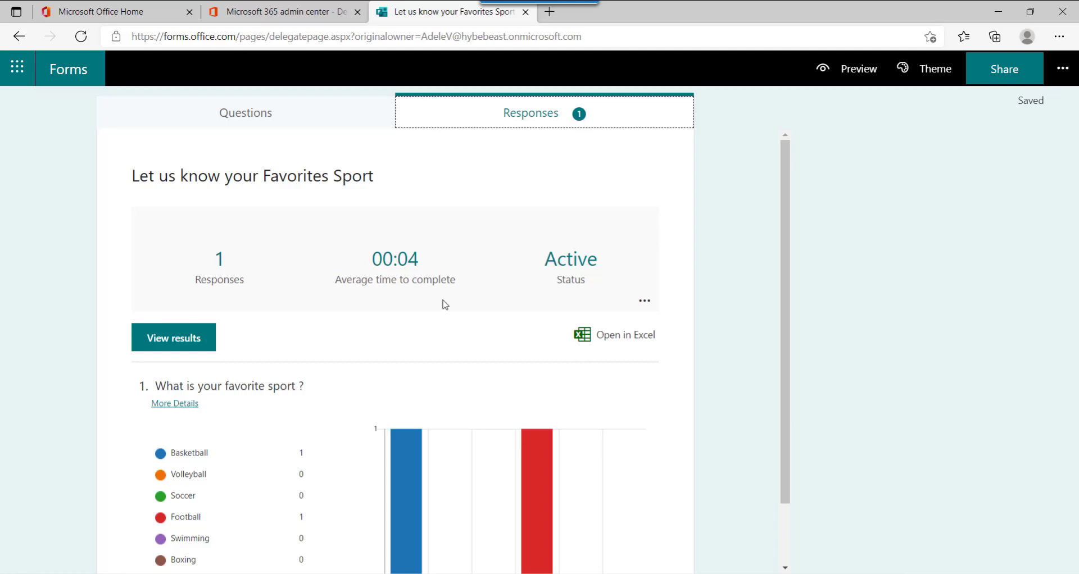
Export the form's responses to Excel and open the downloaded "Let us know your Favorites Sport.xlsx" workbook to check it.
click(611, 341)
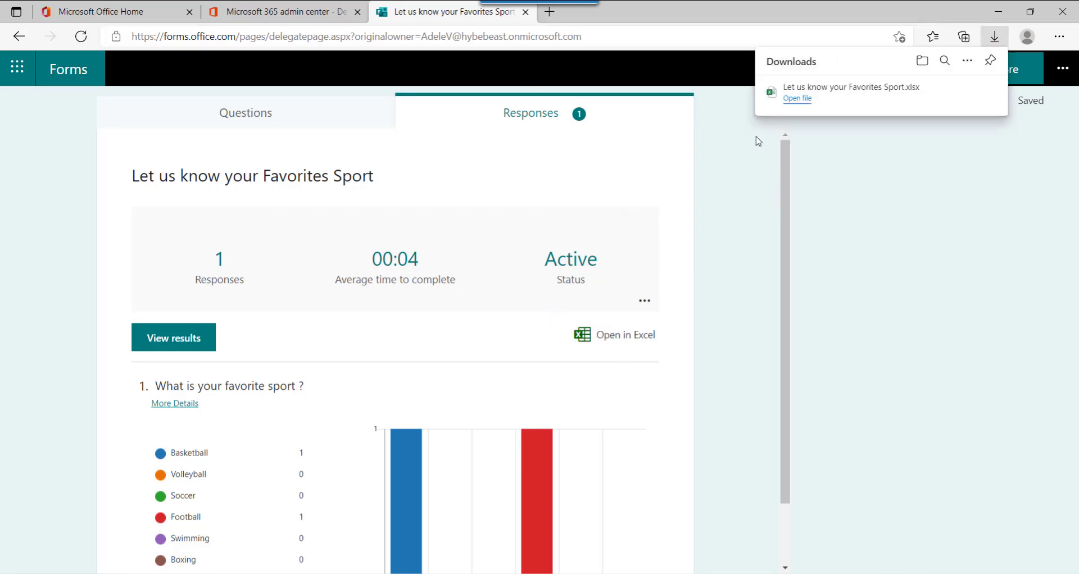
click(796, 98)
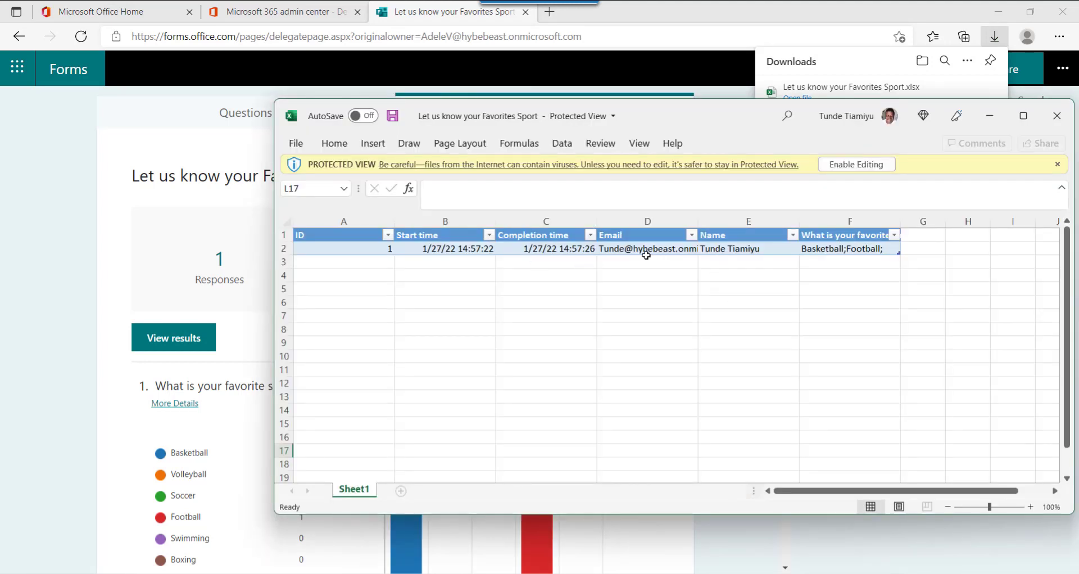
click(217, 174)
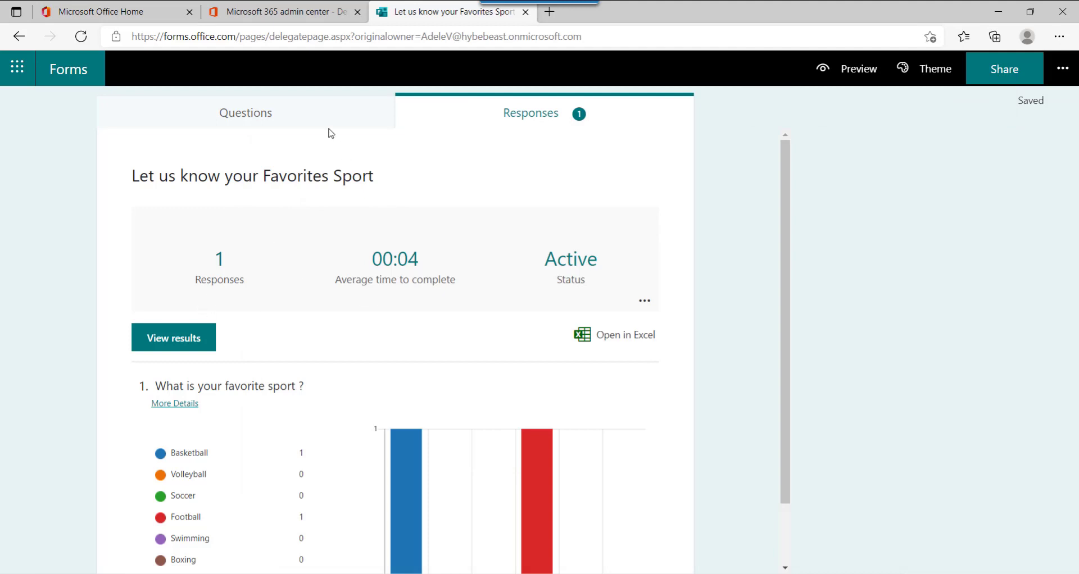
View the form's questions and return to the list of the deleted user's forms.
click(316, 115)
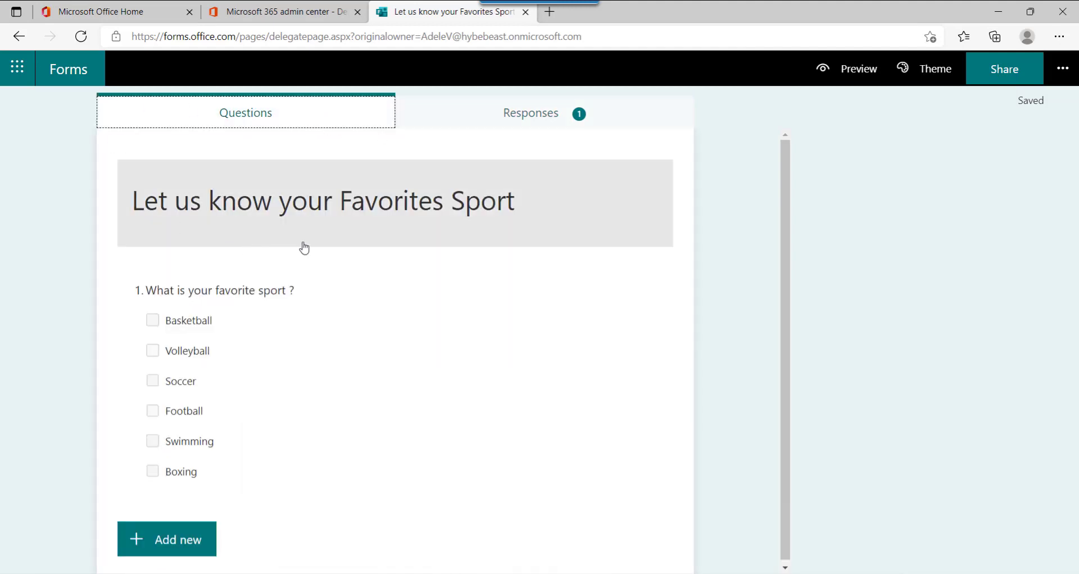
click(19, 36)
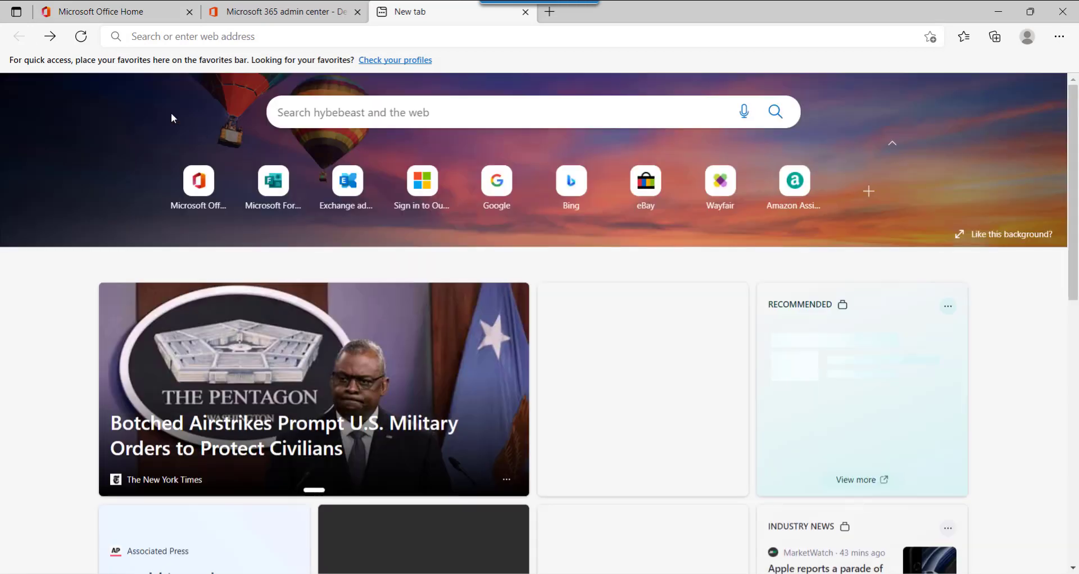
click(50, 36)
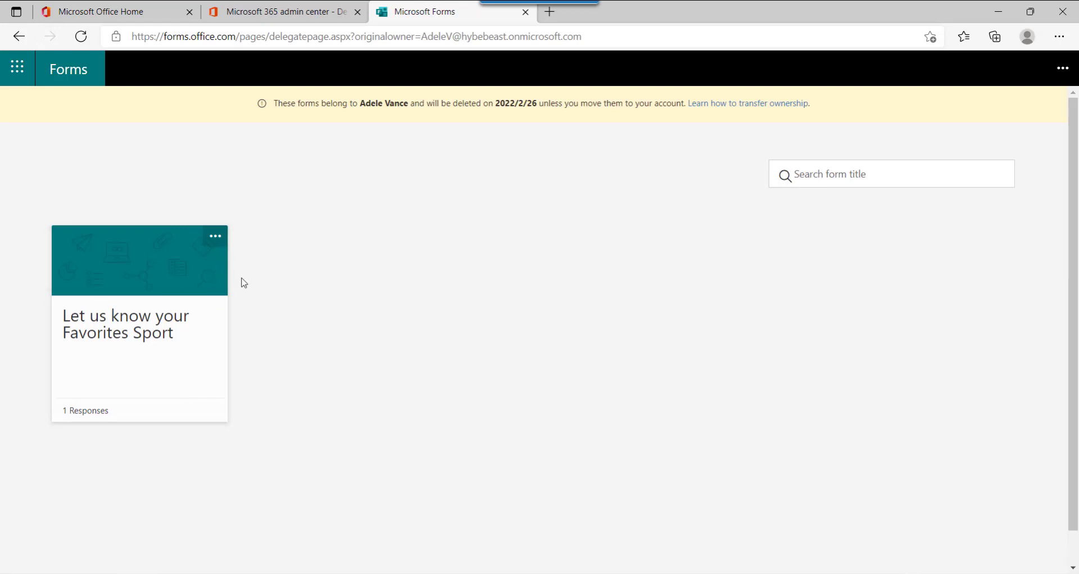
Move the "Let us know your Favorites Sport" form to the administrator's own My forms.
click(217, 241)
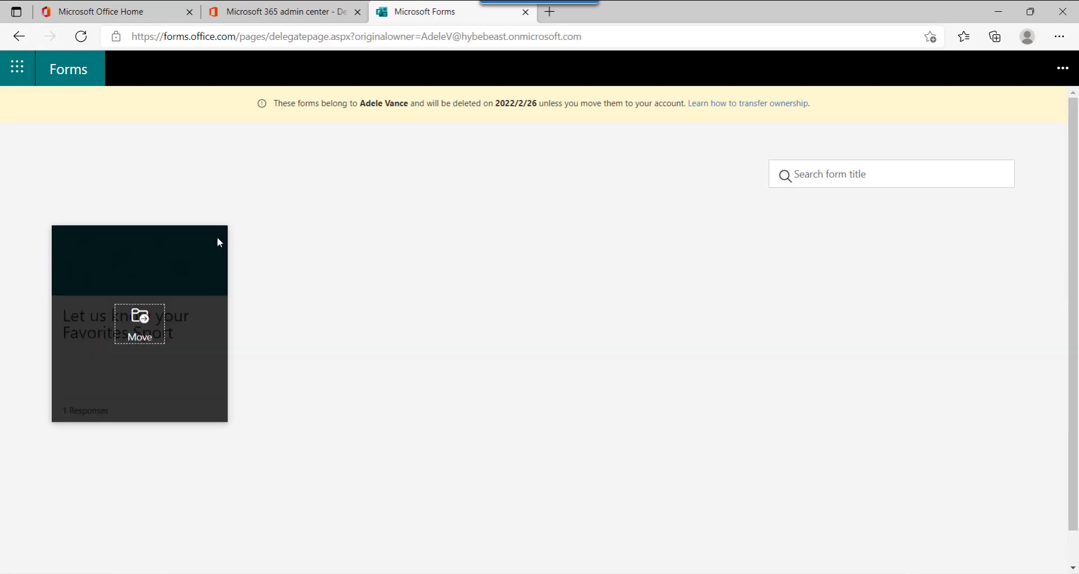
click(138, 336)
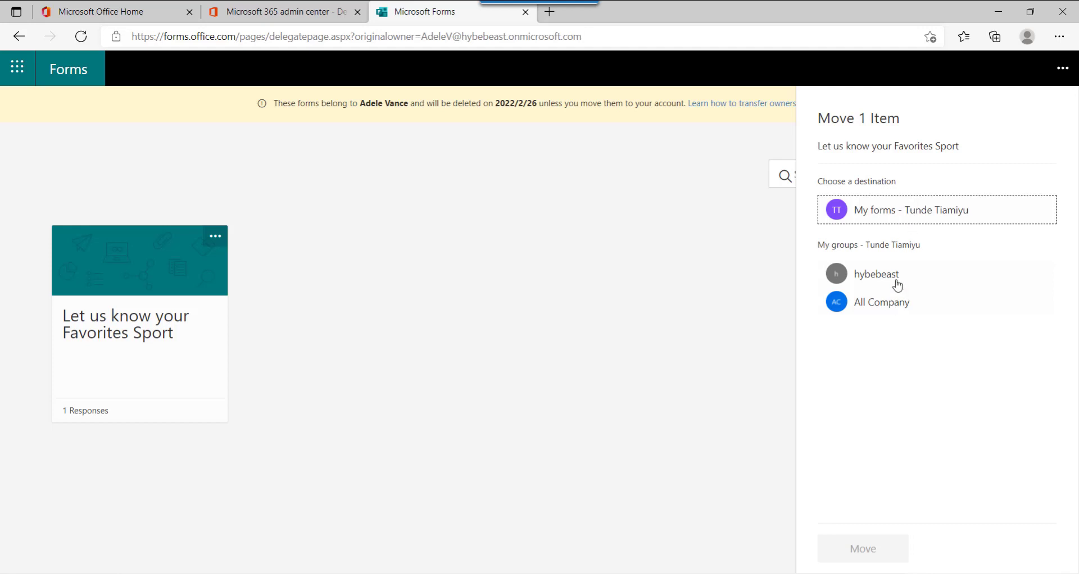
click(950, 222)
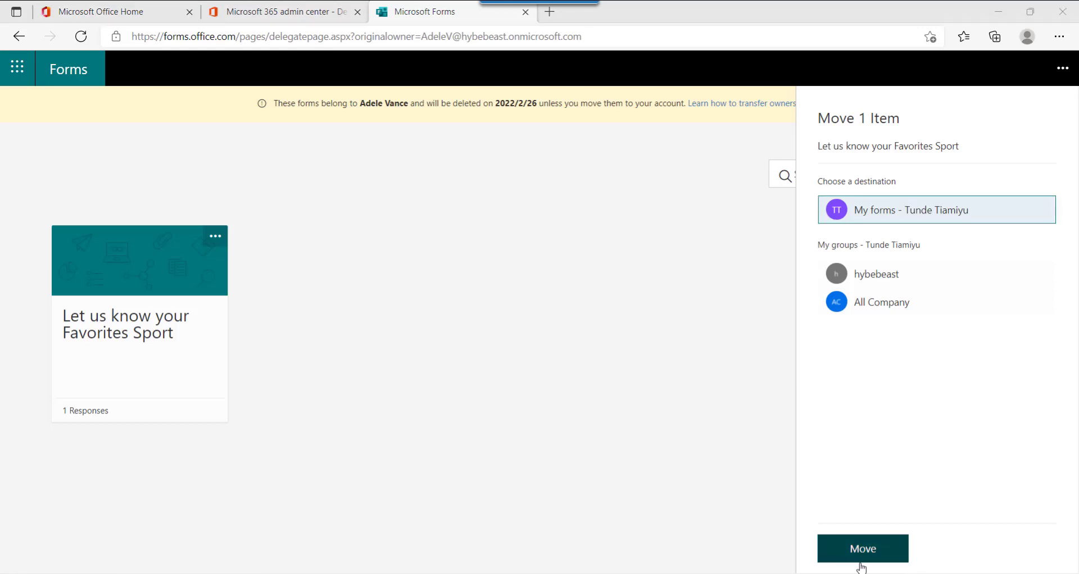
click(874, 551)
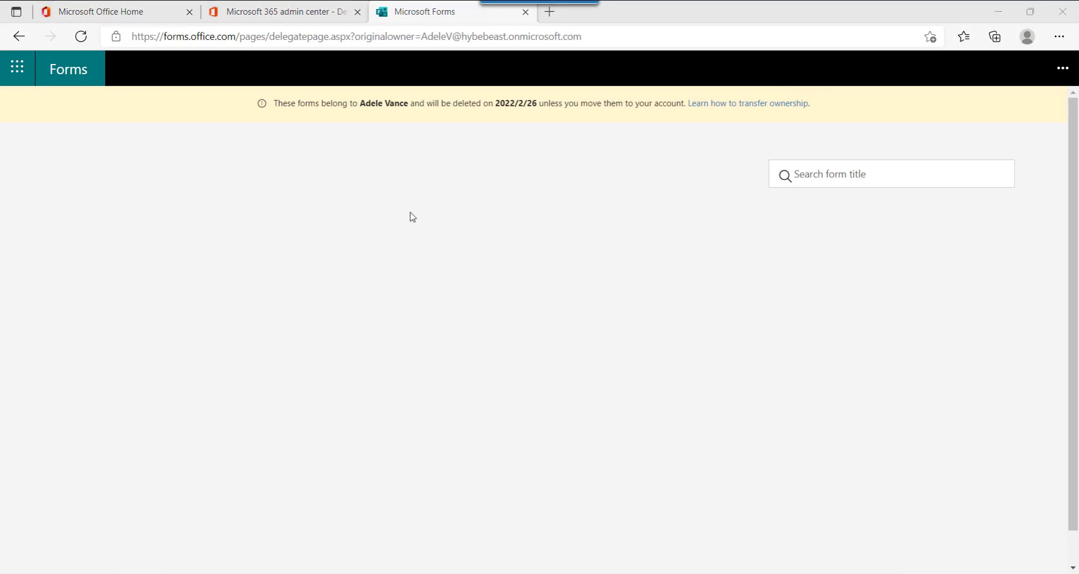
From the Microsoft 365 admin center, open Forms in a new browser tab.
click(289, 15)
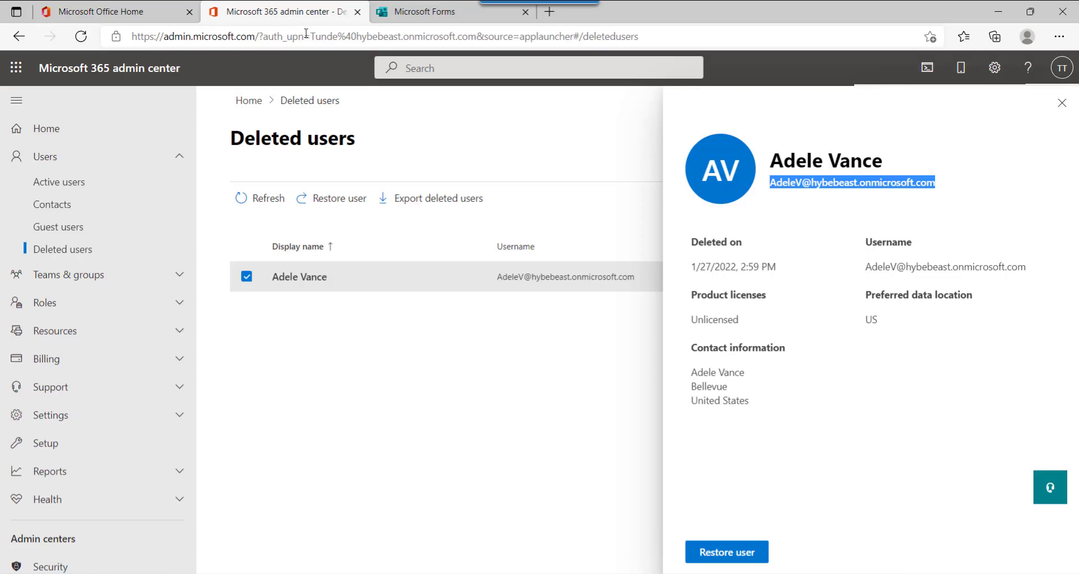
click(15, 68)
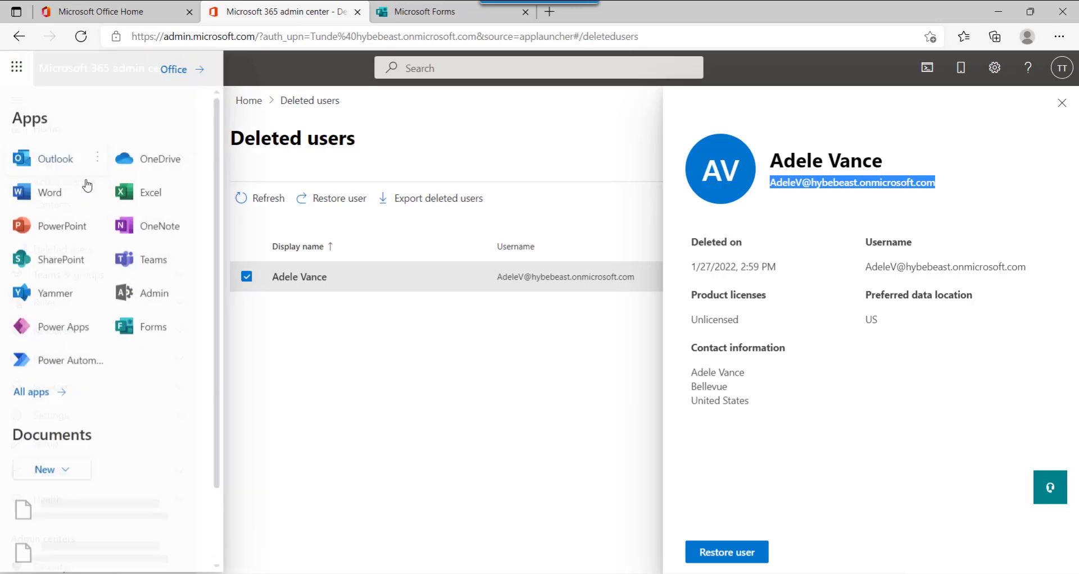
right_click(160, 335)
click(221, 357)
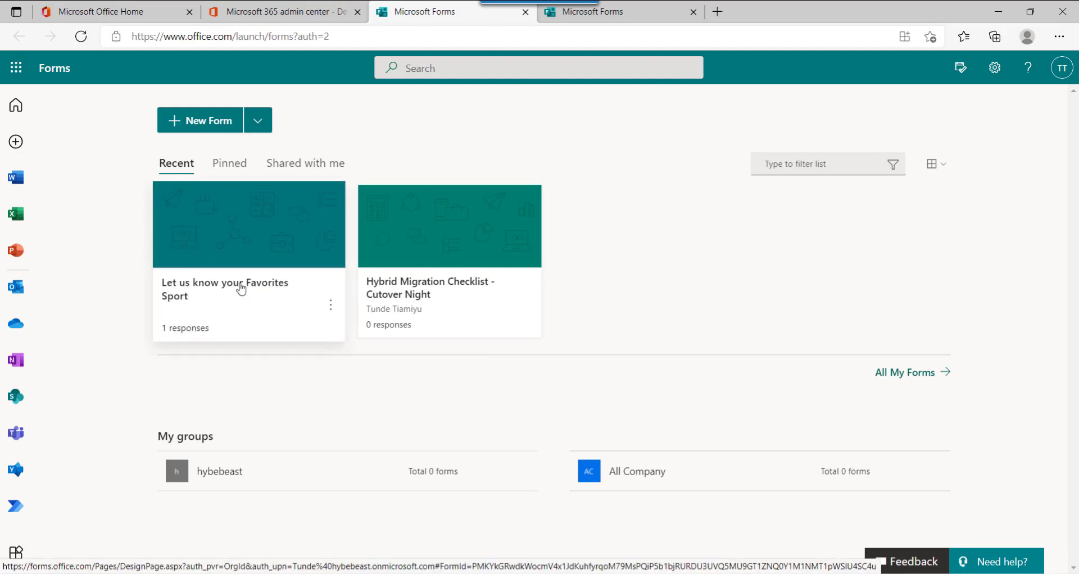
Open the transferred "Let us know your Favorites Sport" form from the recent forms and view its responses.
click(241, 285)
click(679, 146)
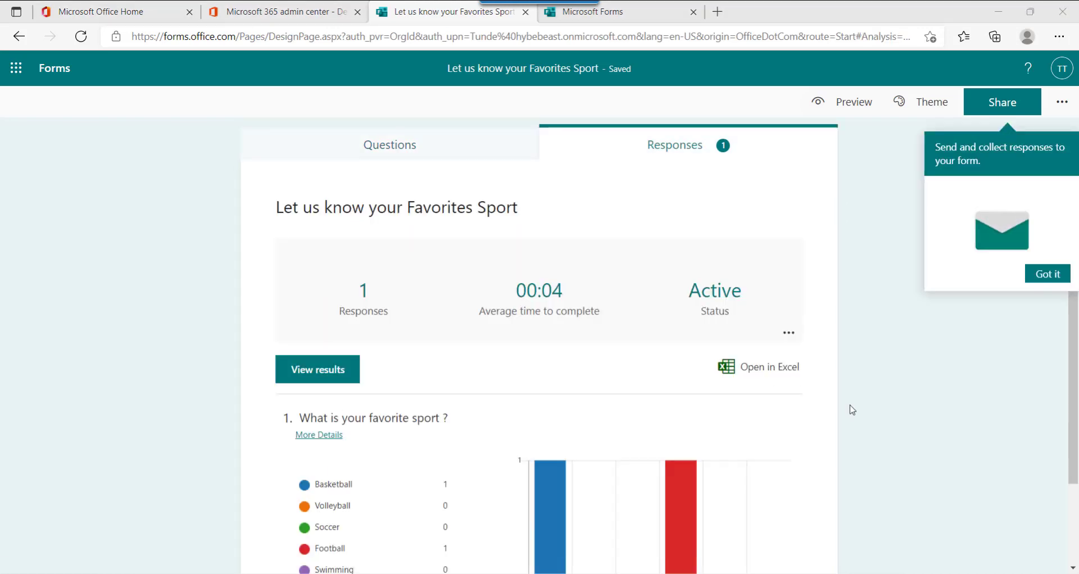
right_click(20, 37)
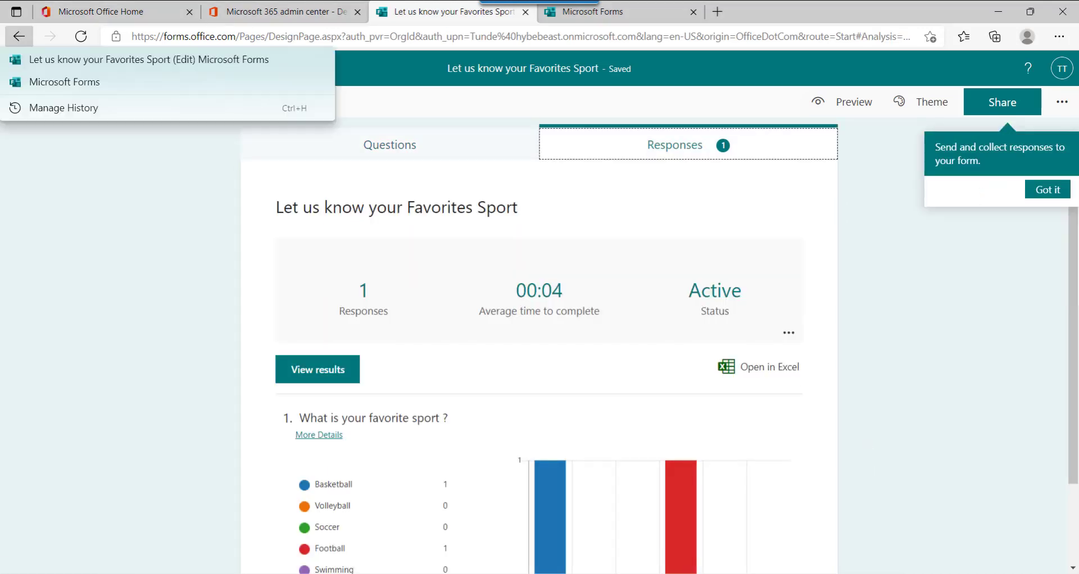
Generate a collaboration link to view and edit the form in its sharing options.
click(980, 112)
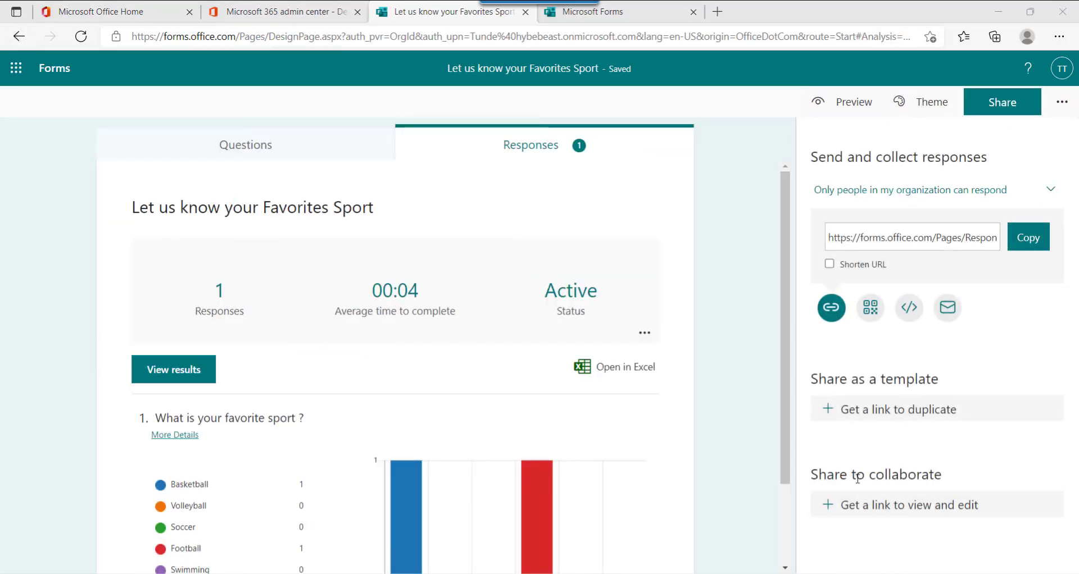
click(875, 512)
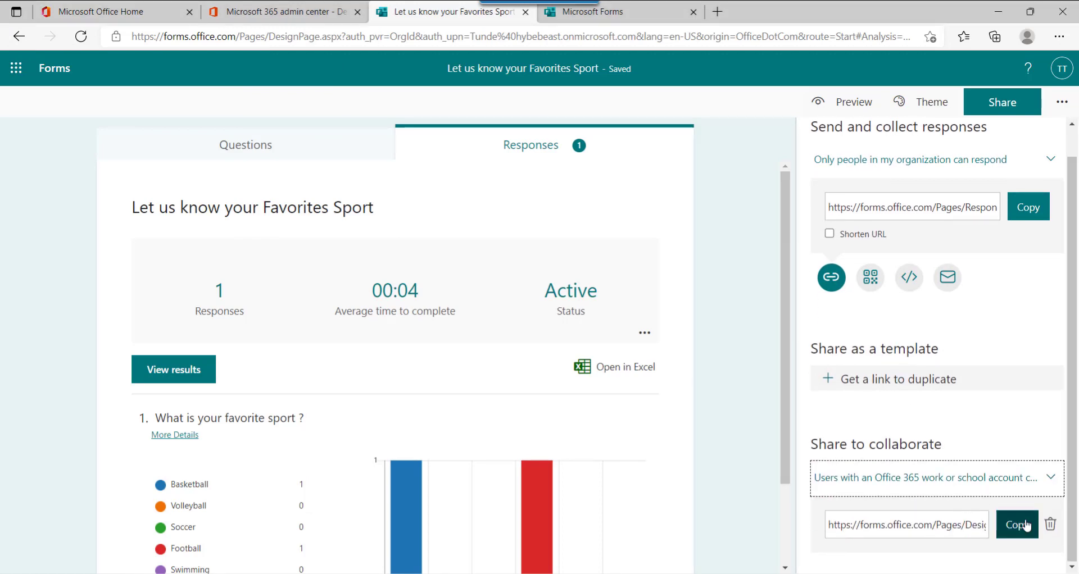